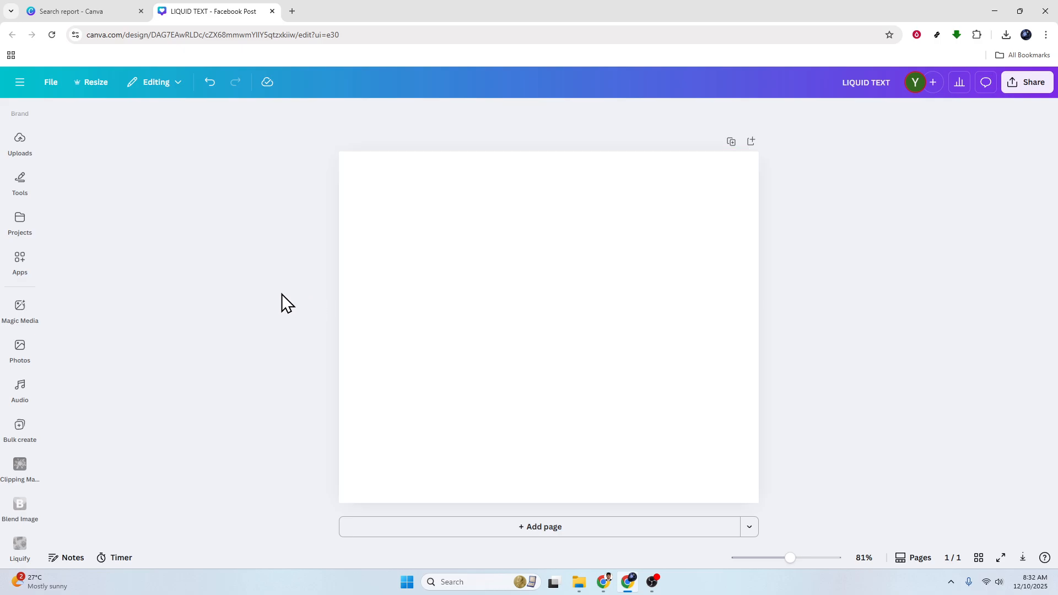
- Add a default heading text to the blank page
left_click(474, 291)
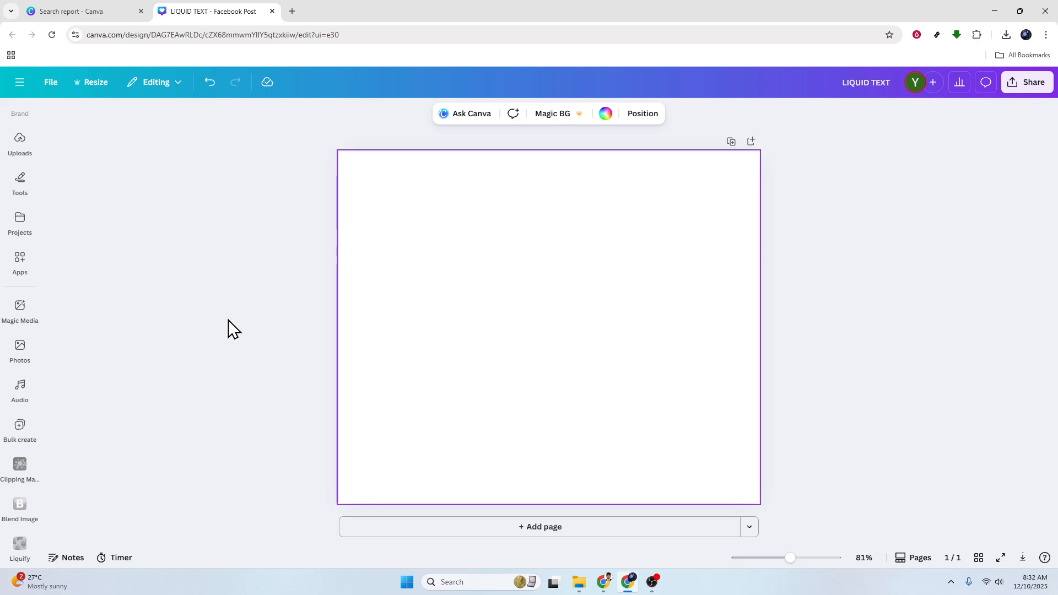
scroll(25, 364, "up", 3)
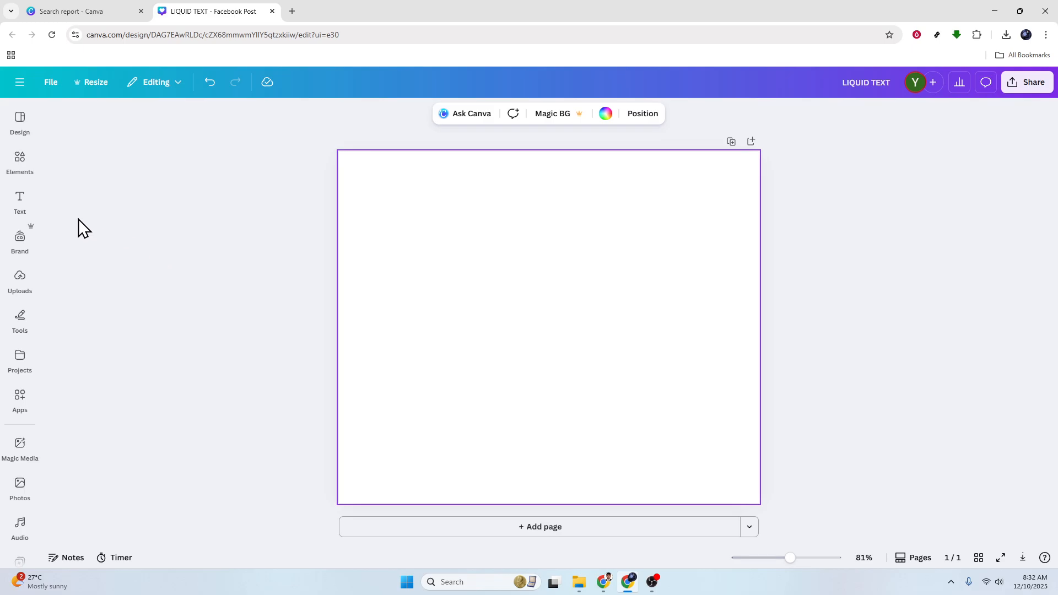
left_click(20, 202)
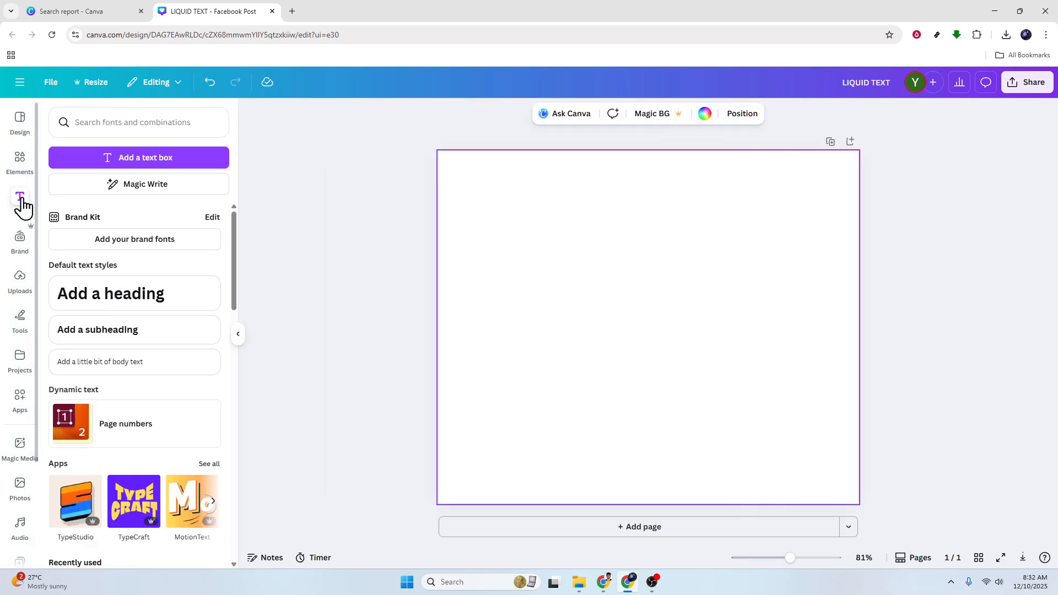
left_click(123, 300)
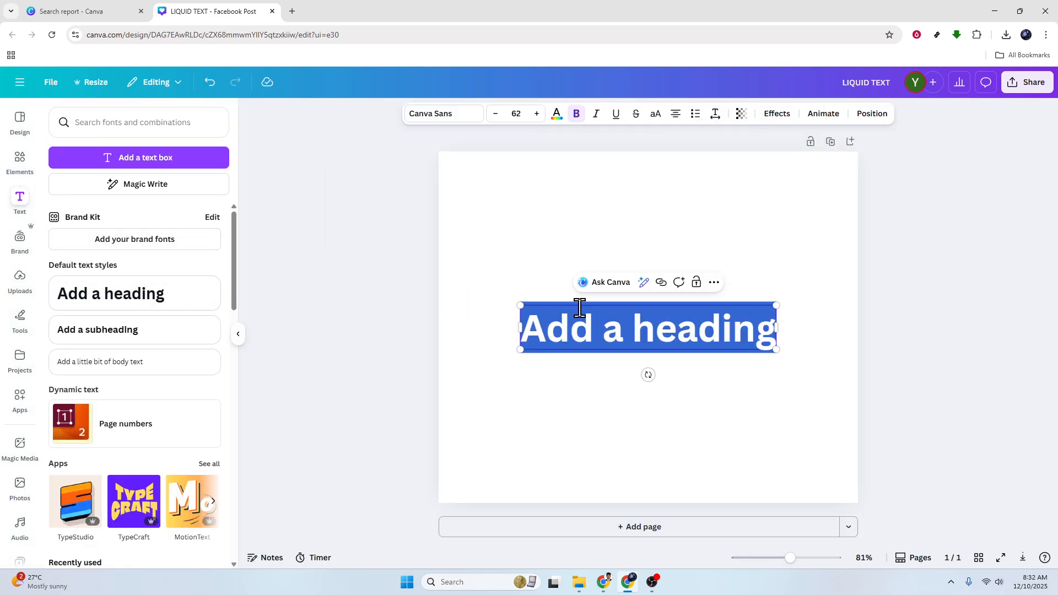
- Place the uploaded LIQUID TEXT image on the page and delete the placeholder heading
left_click(18, 278)
left_click(88, 401)
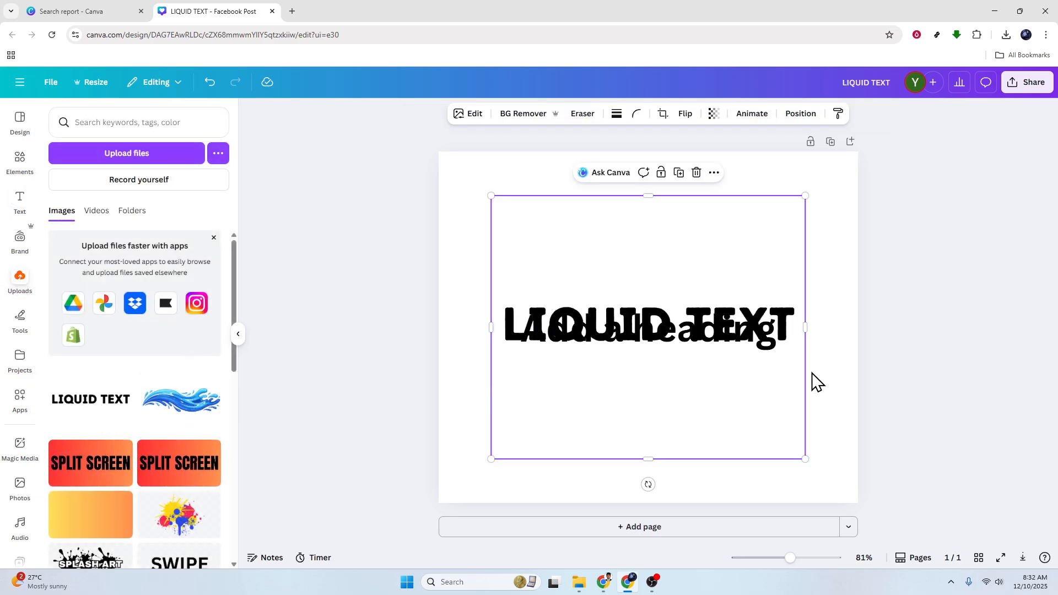
left_click(941, 361)
left_click_drag(739, 327, 739, 279)
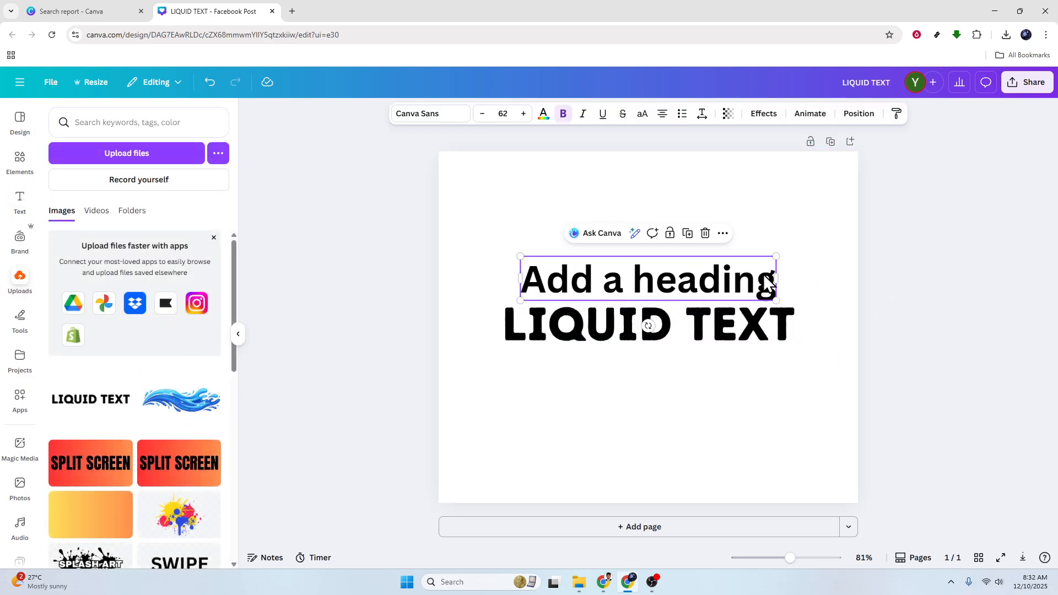
key("Delete")
- Enlarge the LIQUID TEXT image until its lettering spans the page width, and centre it on the page
left_click(744, 347)
left_click_drag(805, 198, 920, 137)
left_click_drag(761, 257, 692, 306)
left_click_drag(756, 279, 726, 311)
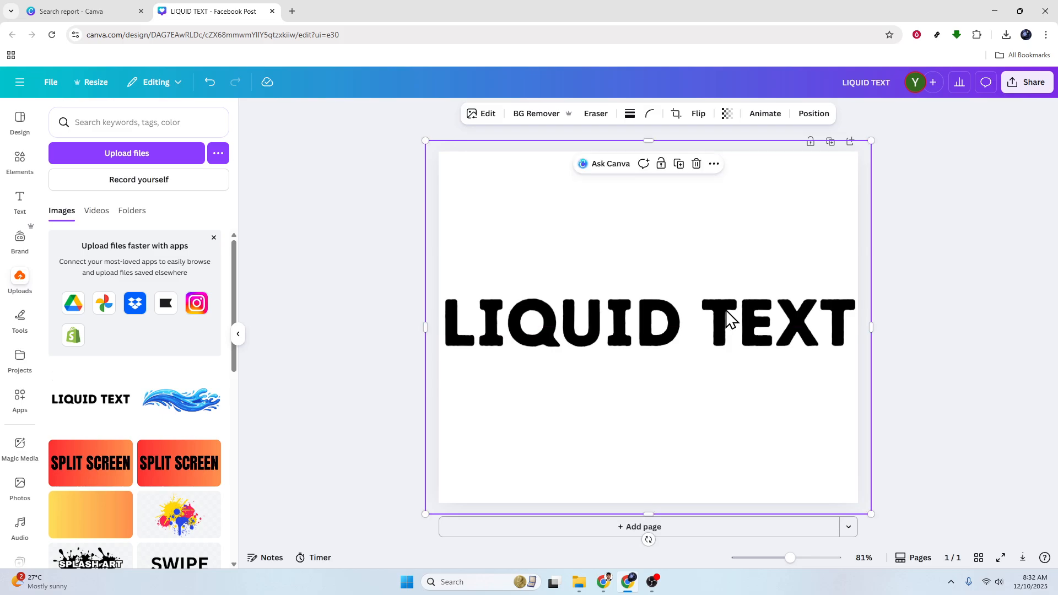
left_click(353, 280)
left_click(238, 335)
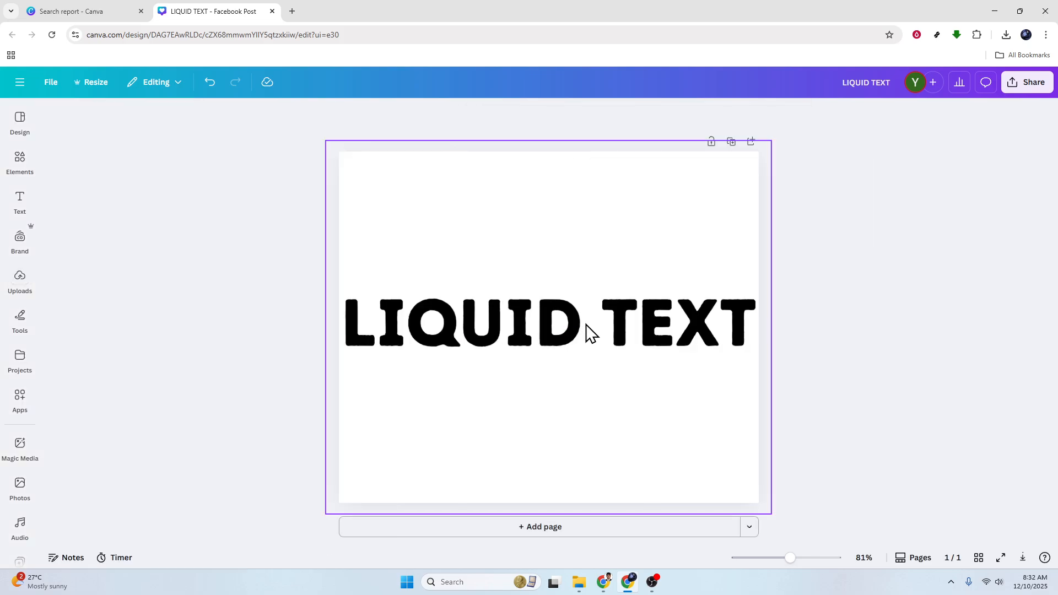
left_click(546, 317)
left_click(858, 309)
left_click(697, 321)
left_click(236, 303)
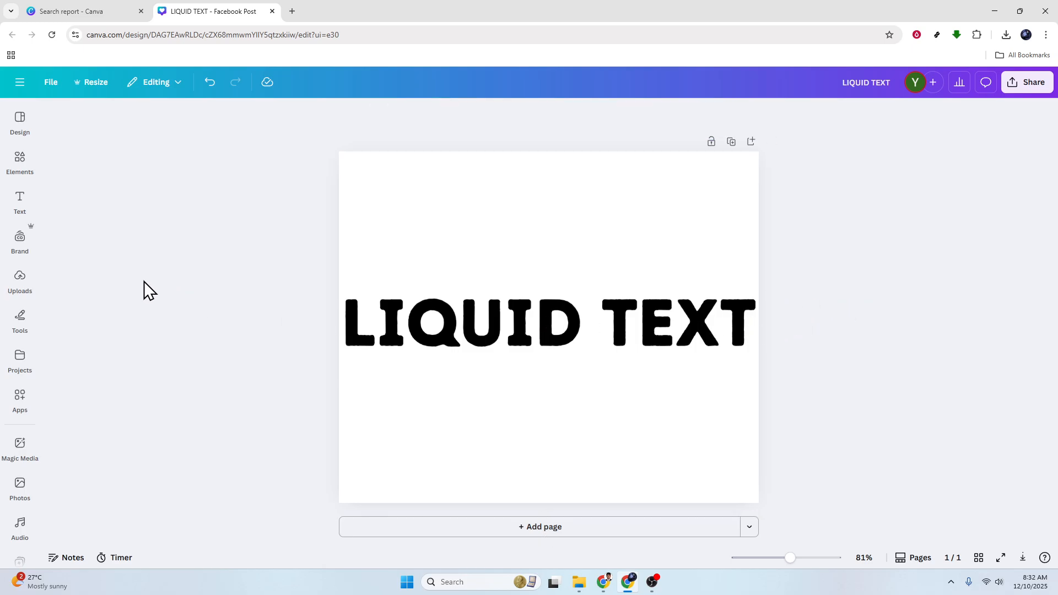
- Insert the uploaded blue water wave image and remove its background
left_click(33, 284)
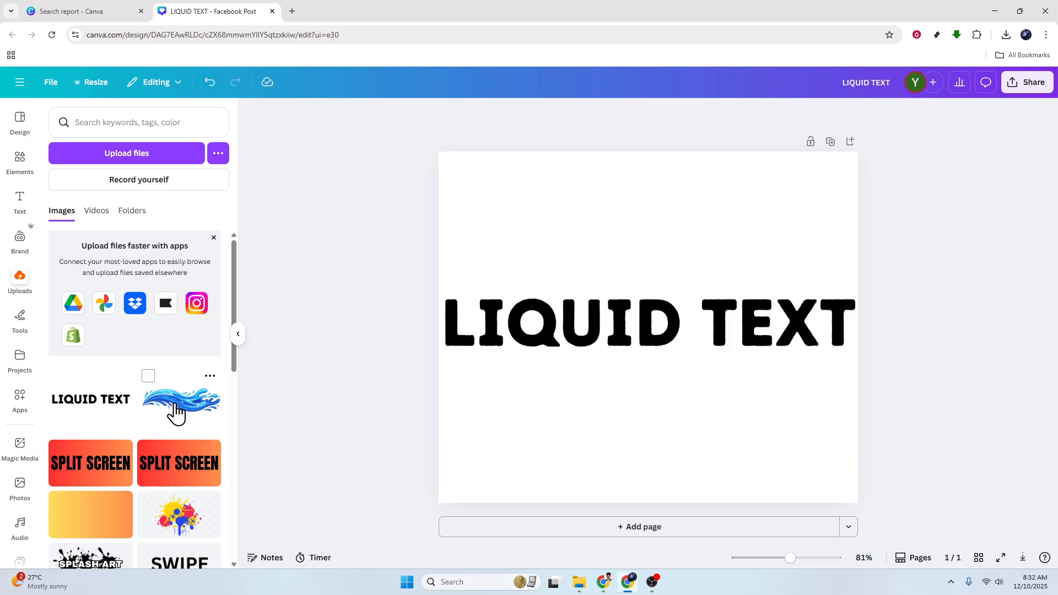
left_click(177, 411)
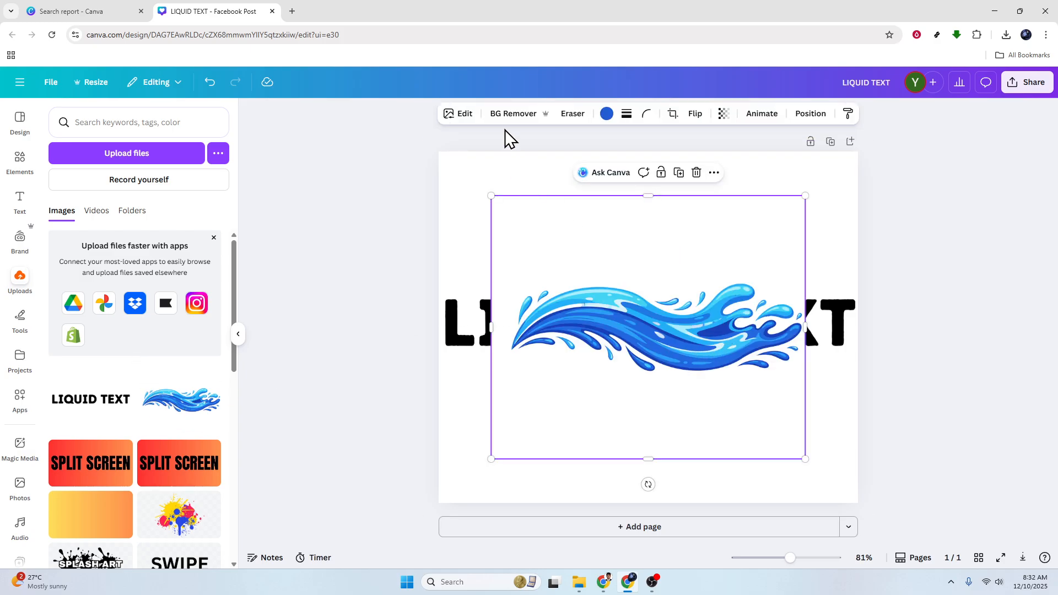
left_click(509, 114)
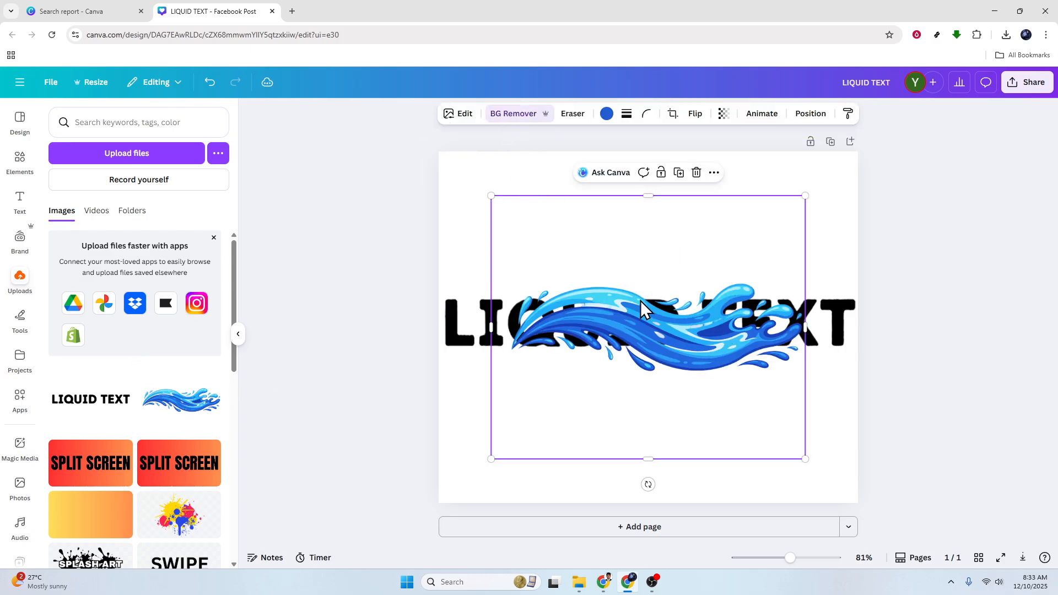
- Enlarge the water wave to nearly the page width and position it over the LIQUID TEXT lettering
left_click_drag(608, 314, 546, 318)
left_click(238, 333)
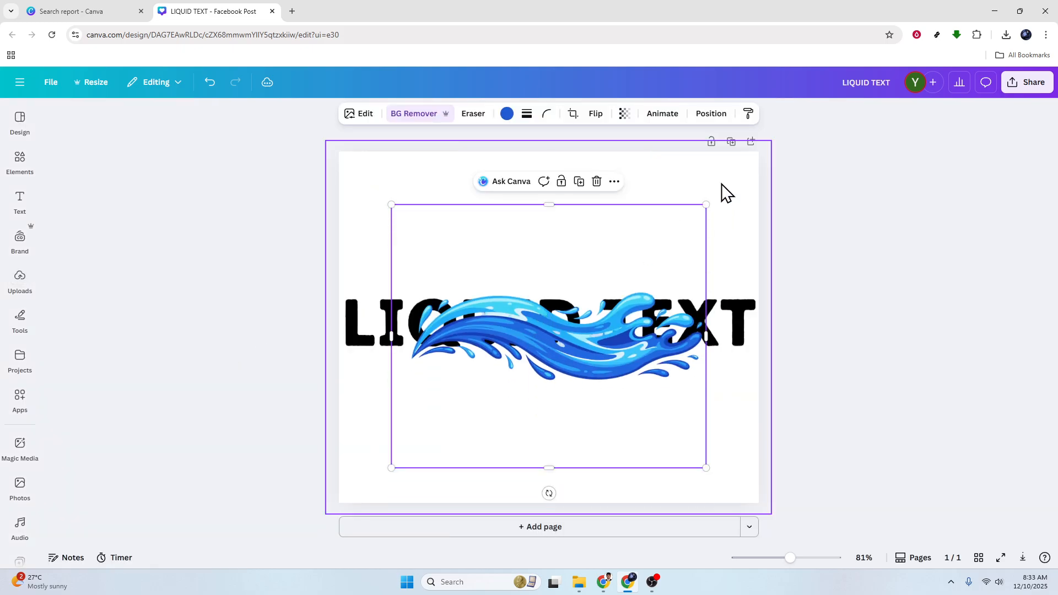
left_click_drag(706, 204, 812, 123)
left_click_drag(666, 283, 592, 298)
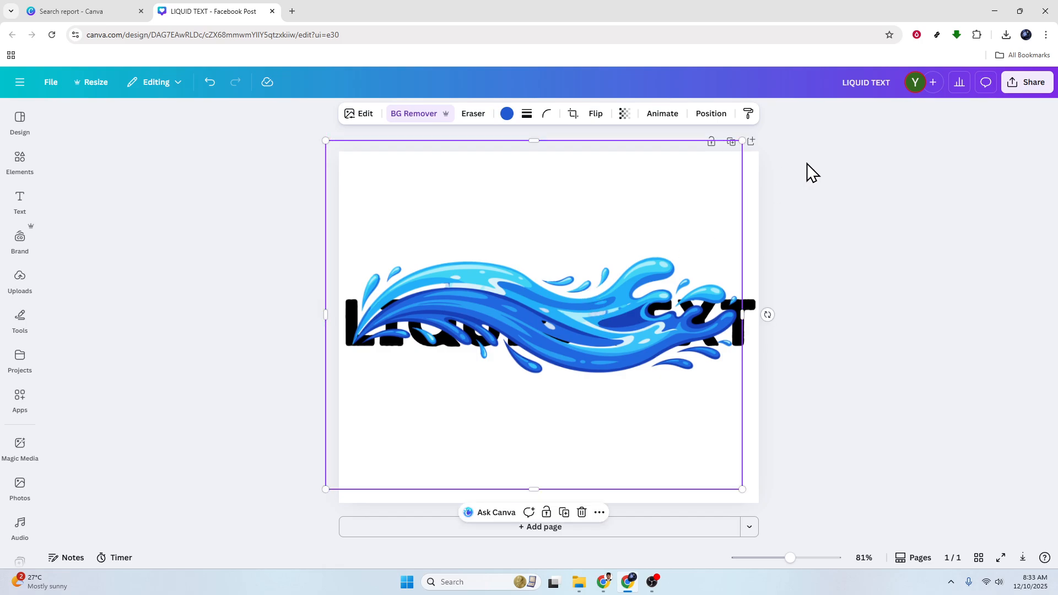
- Move the LIQUID TEXT layer above the water wave layer
left_click(712, 117)
left_click_drag(52, 253, 64, 215)
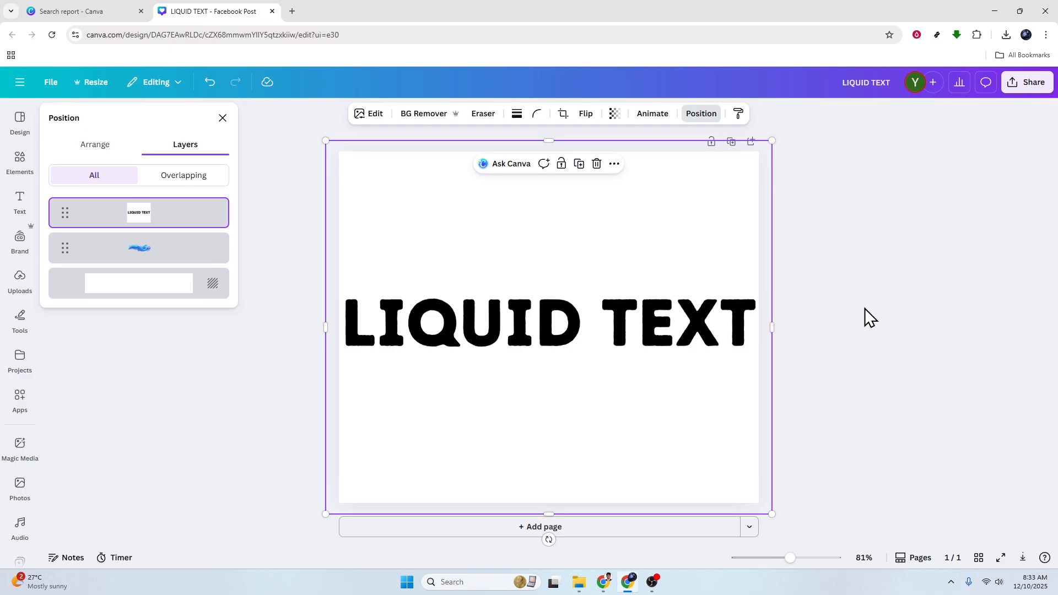
key("Escape")
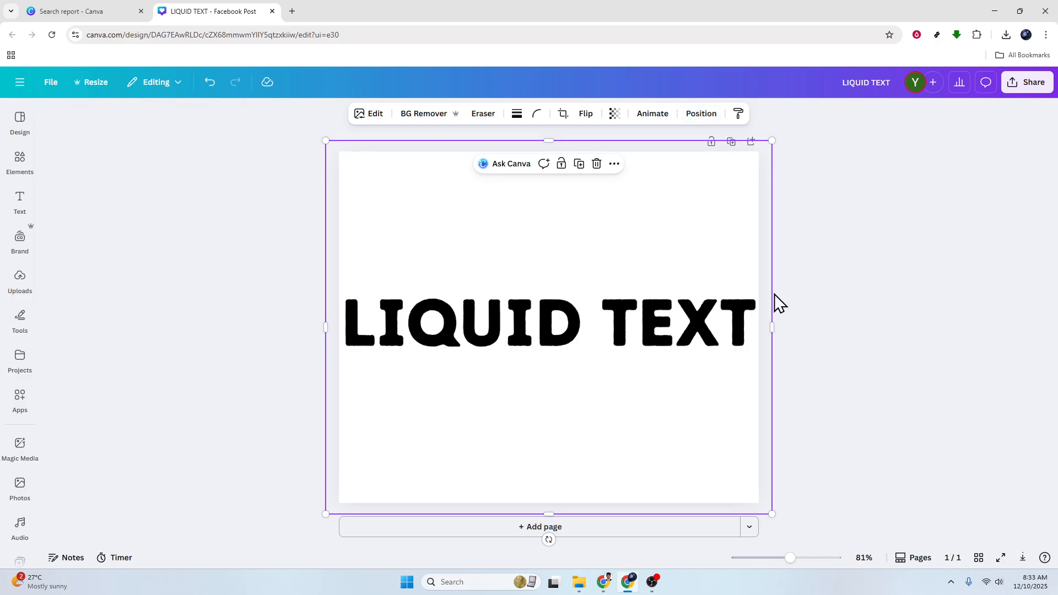
- Remove the background of the LIQUID TEXT image and nudge it slightly upward over the wave
left_click(410, 114)
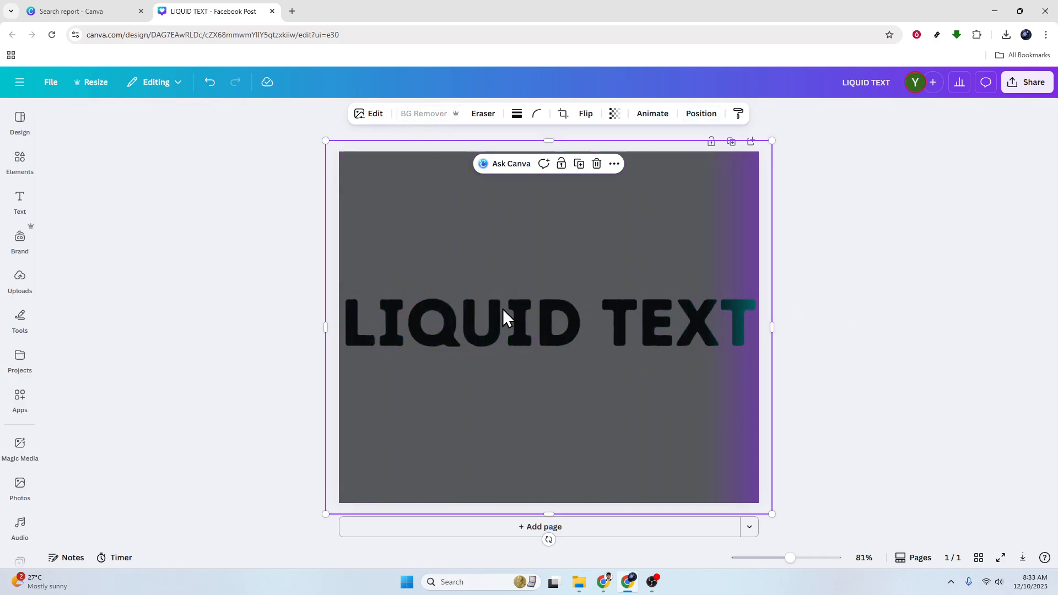
left_click(237, 292)
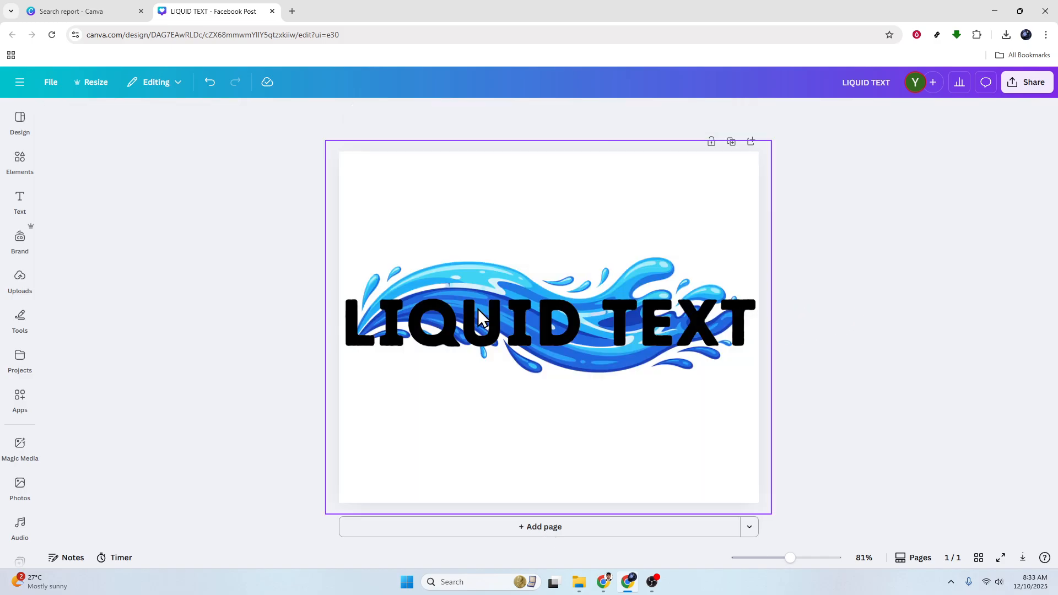
left_click(540, 326)
left_click_drag(546, 324, 543, 319)
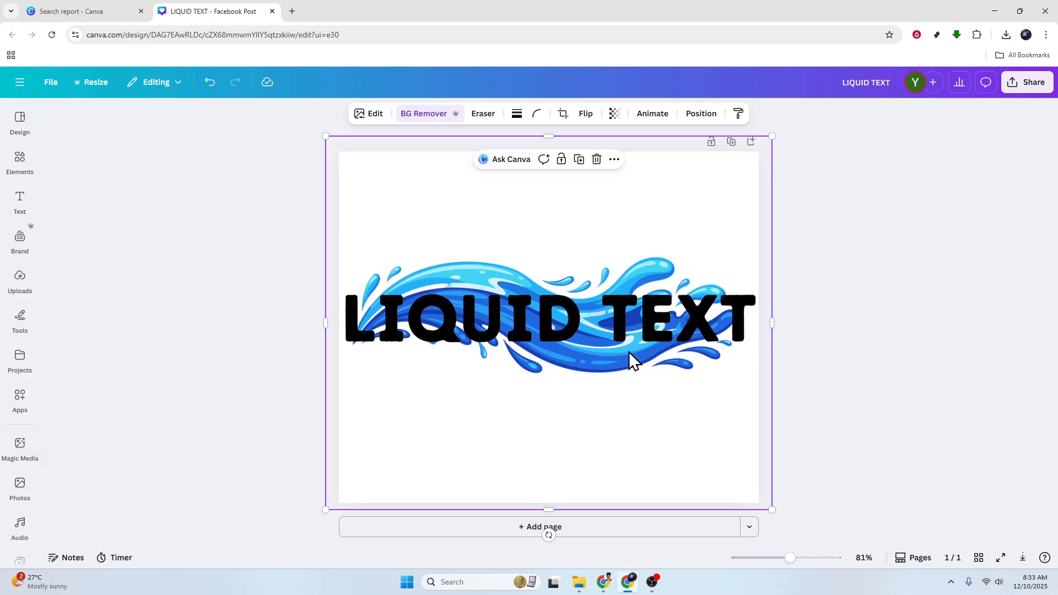
- Open the Liquify app and select the LIQUID TEXT image as its target
scroll(21, 371, "down", 3)
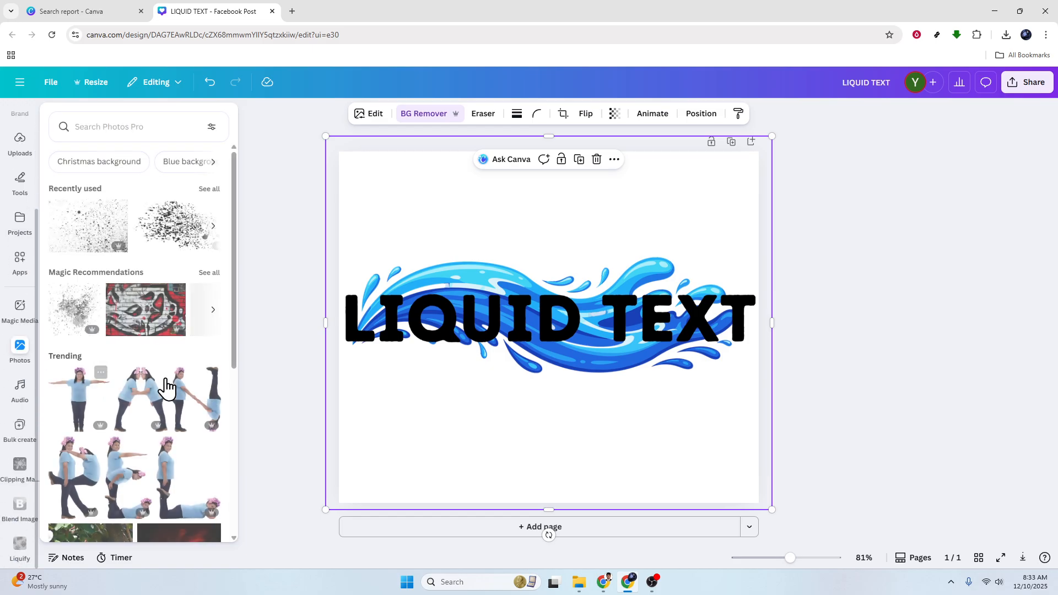
left_click(285, 375)
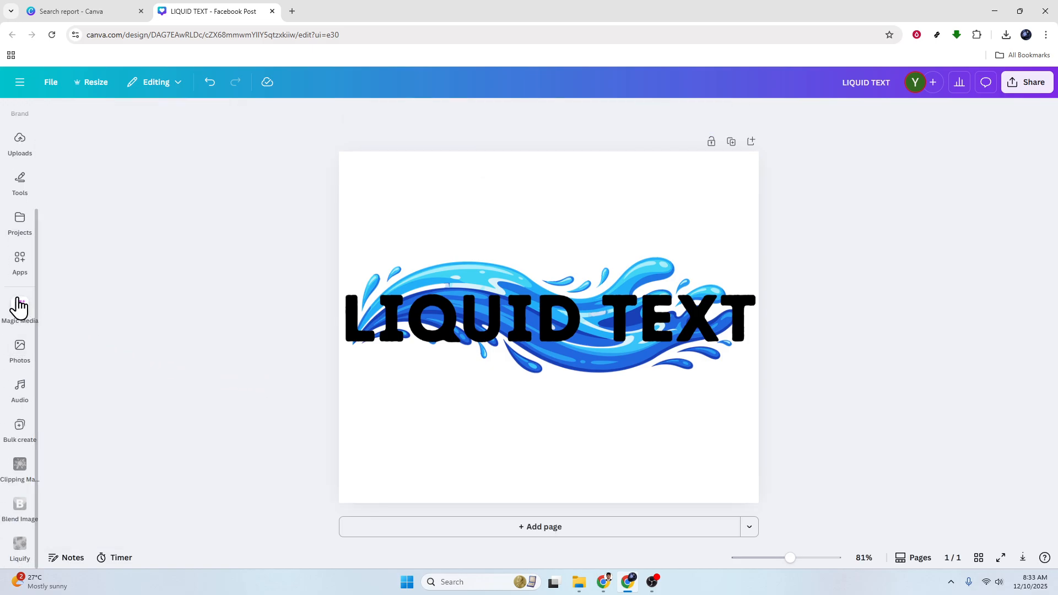
left_click(19, 262)
left_click(19, 265)
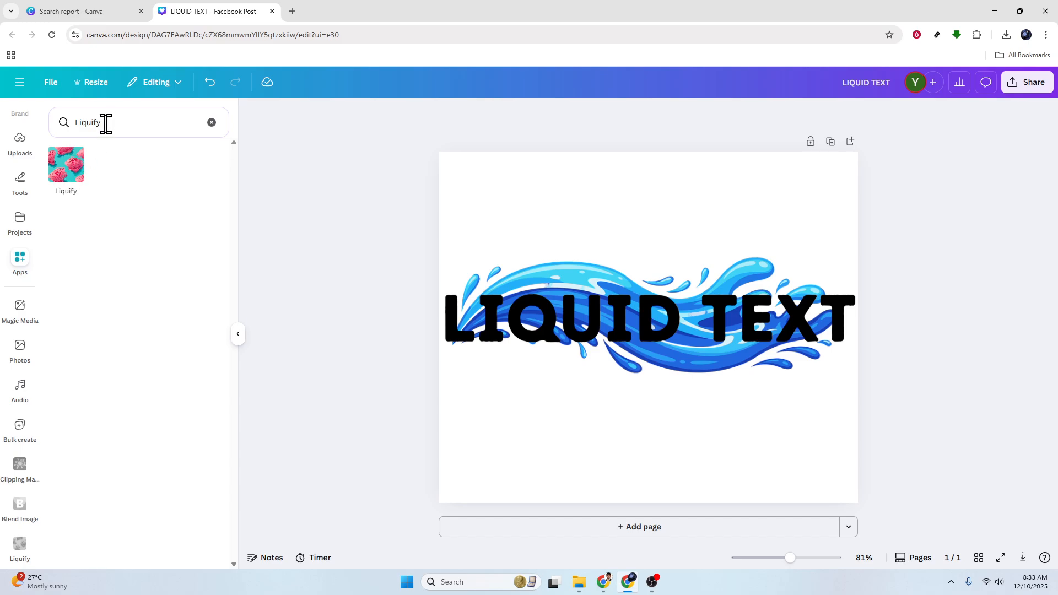
left_click(69, 176)
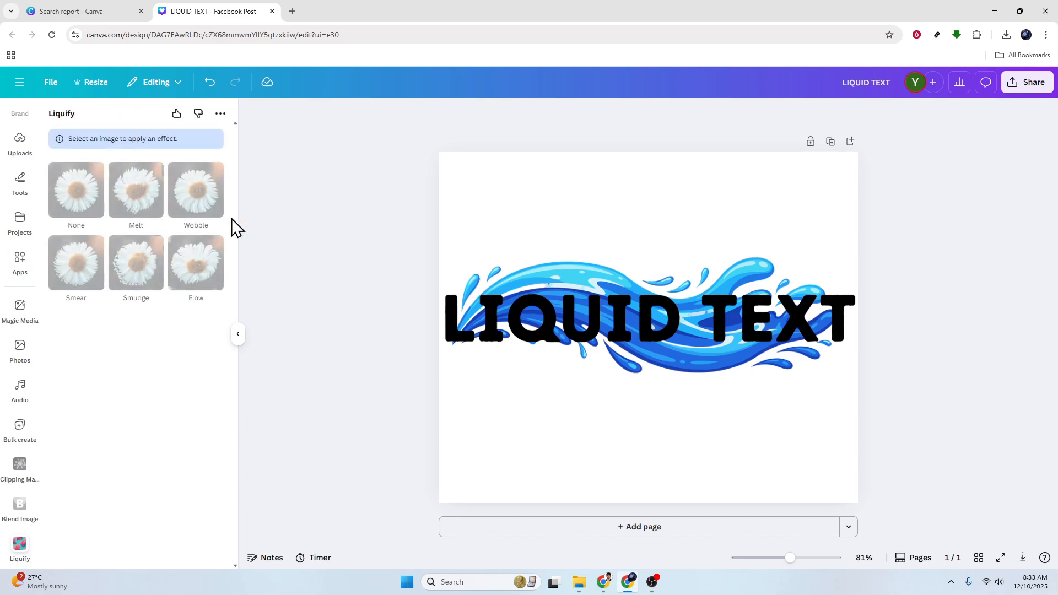
left_click(626, 328)
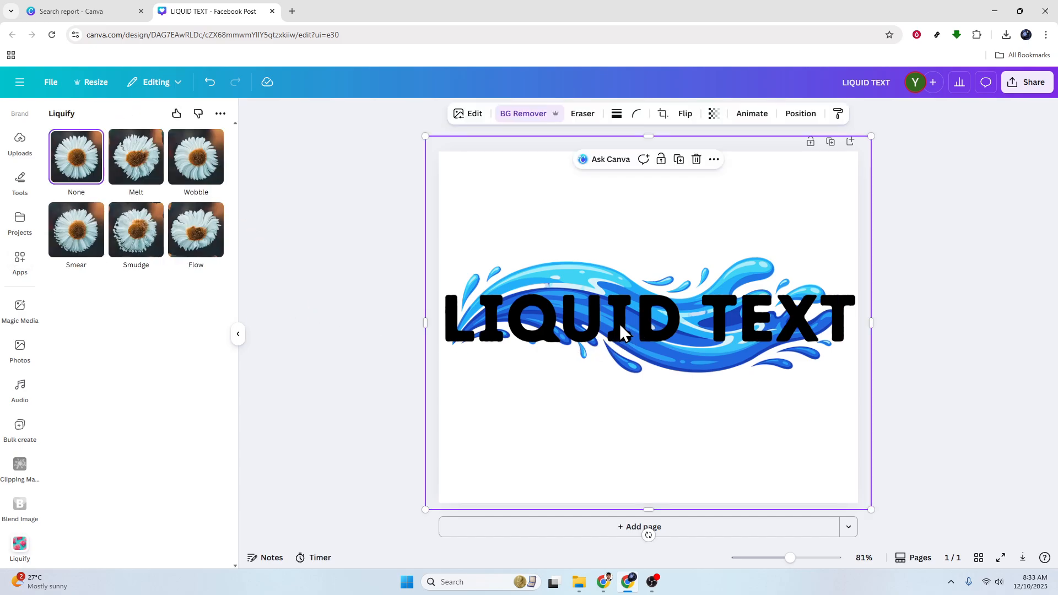
- Preview the Melt, Wobble, Flow, Smudge and Smear effects on the LIQUID TEXT image
left_click(140, 167)
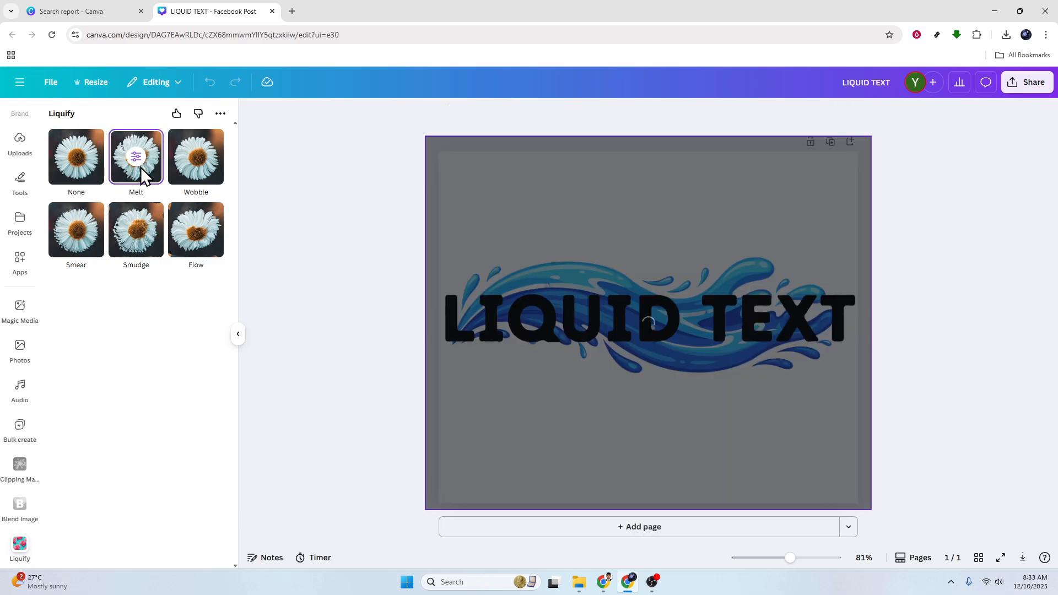
left_click(190, 172)
left_click(196, 243)
left_click(156, 240)
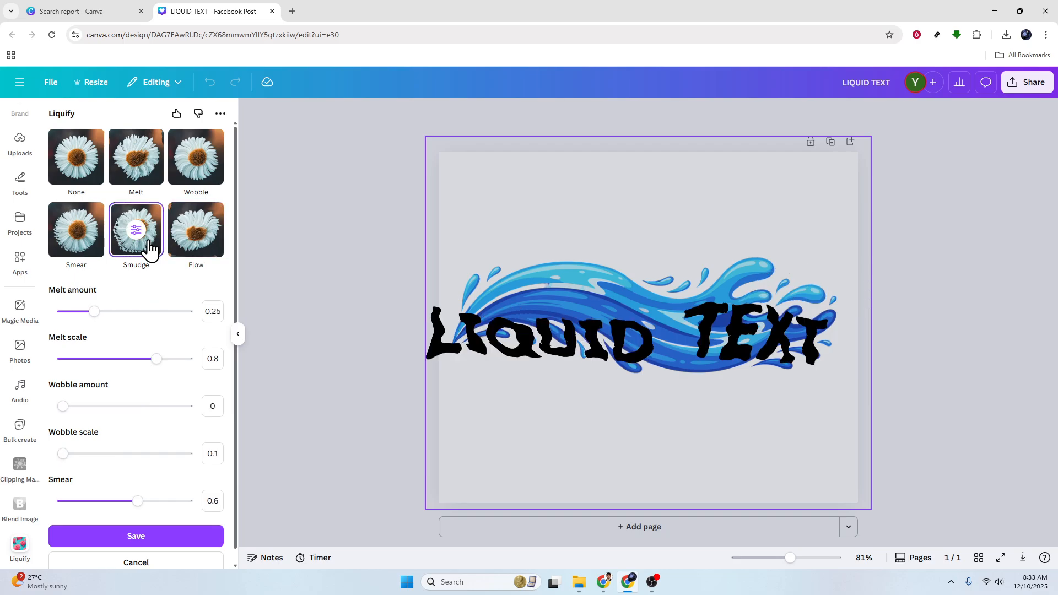
left_click(99, 245)
- Try the Wobble effect on the text with wobble amount 0.13, wobble scale 0.32, and no melt or smear
left_click(210, 171)
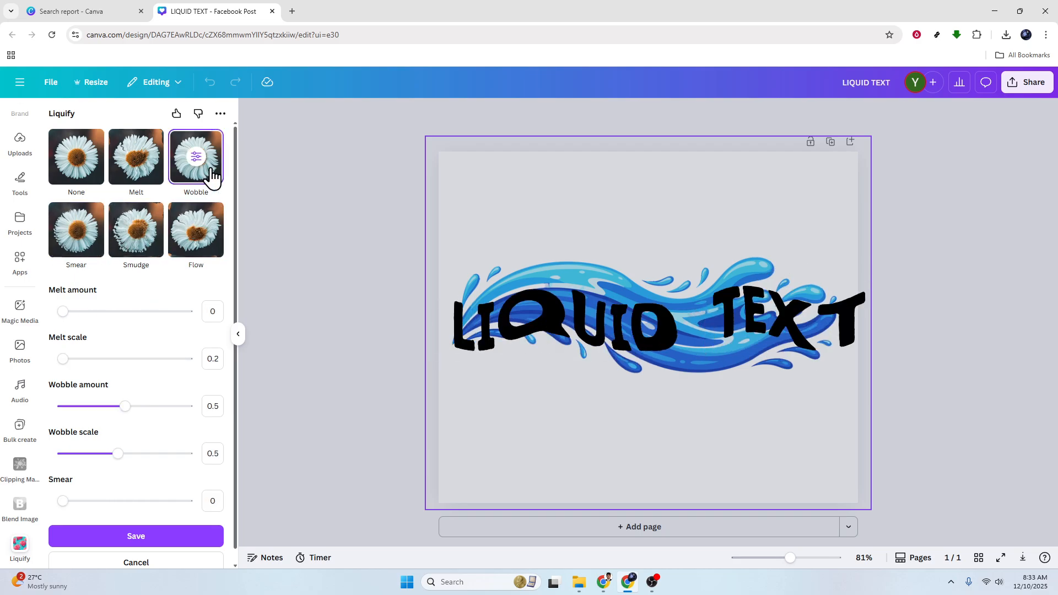
mouse_move(123, 408)
left_mouse_down()
mouse_move(64, 409)
mouse_move(79, 408)
left_mouse_up()
mouse_move(93, 449)
left_mouse_down()
mouse_move(83, 454)
mouse_move(134, 465)
mouse_move(94, 465)
left_mouse_up()
mouse_move(63, 501)
left_mouse_down()
mouse_move(102, 501)
mouse_move(64, 502)
left_mouse_up()
mouse_move(63, 311)
left_mouse_down()
mouse_move(134, 314)
mouse_move(55, 325)
left_mouse_up()
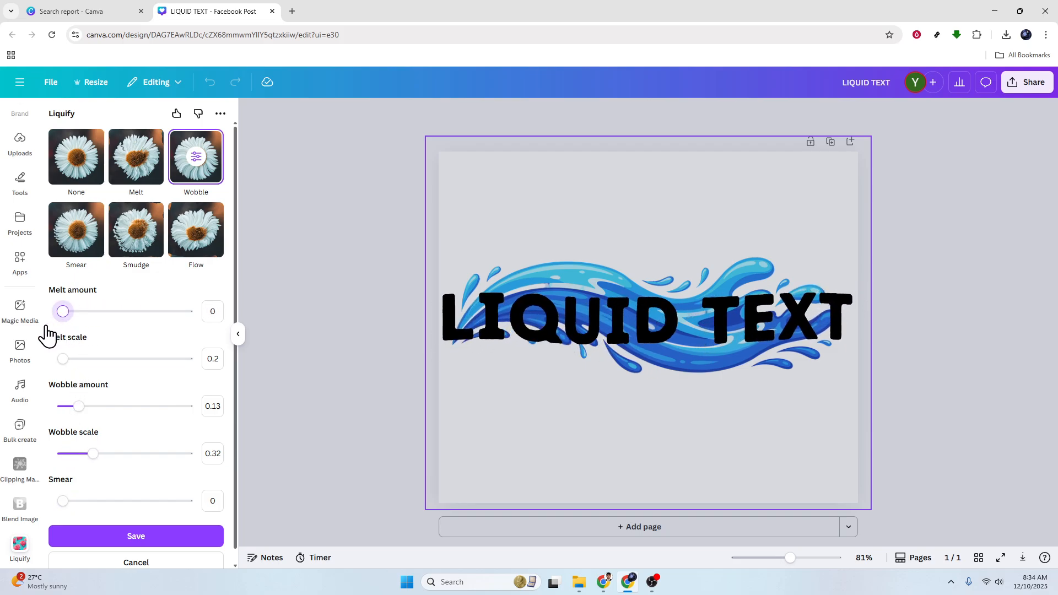
- Try the Melt effect on the text with melt amount 0.18, melt scale 0.33, and no wobble or smear
left_click(136, 157)
left_click_drag(130, 320, 86, 322)
left_click_drag(110, 359, 84, 372)
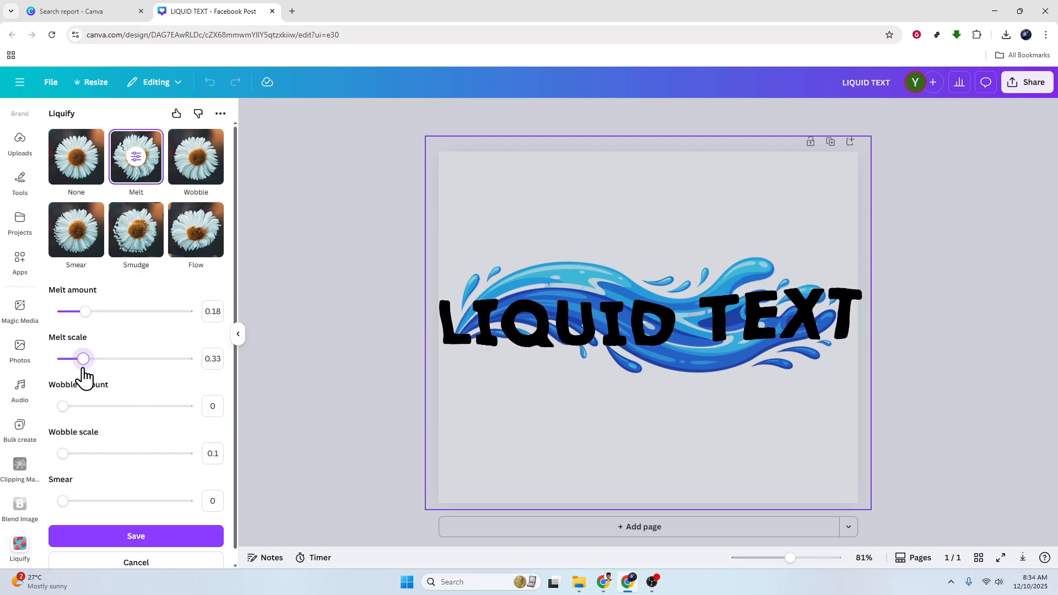
left_click_drag(69, 408, 11, 460)
mouse_move(58, 507)
left_mouse_down()
mouse_move(100, 505)
mouse_move(43, 508)
left_mouse_up()
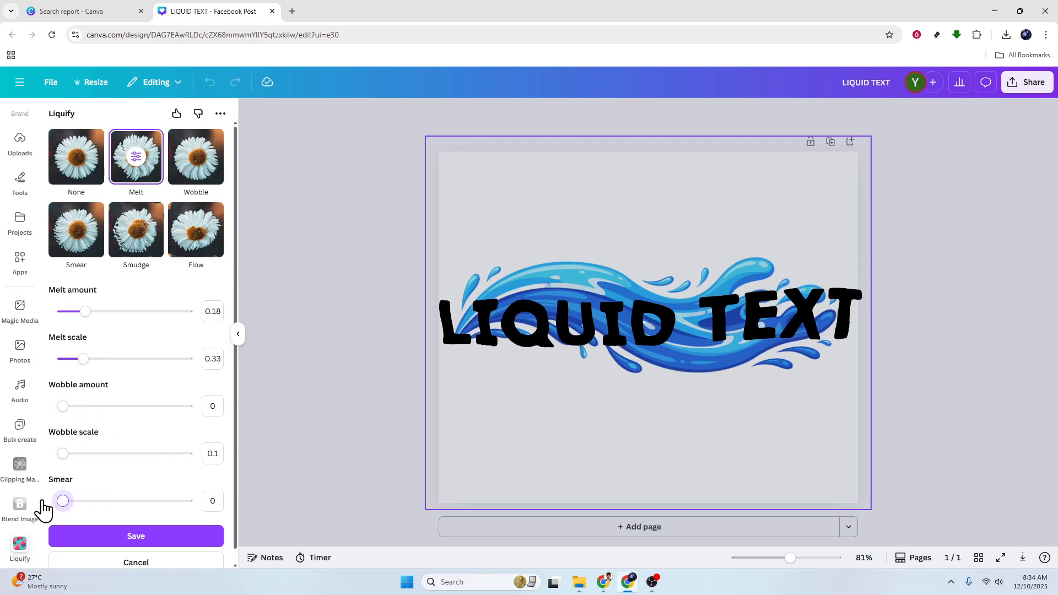
- Try the Wobble effect with reduced wobble amount and scale, leaving the effect settings without saving
left_click(194, 168)
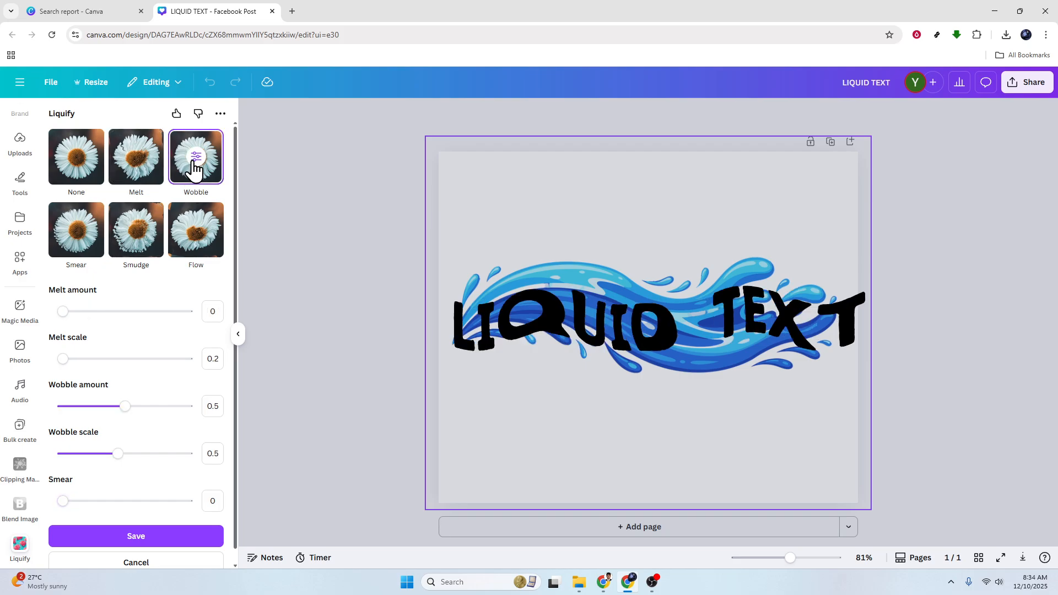
left_click_drag(119, 410, 73, 409)
mouse_move(111, 458)
left_mouse_down()
mouse_move(90, 456)
mouse_move(107, 463)
left_mouse_up()
left_click(325, 342)
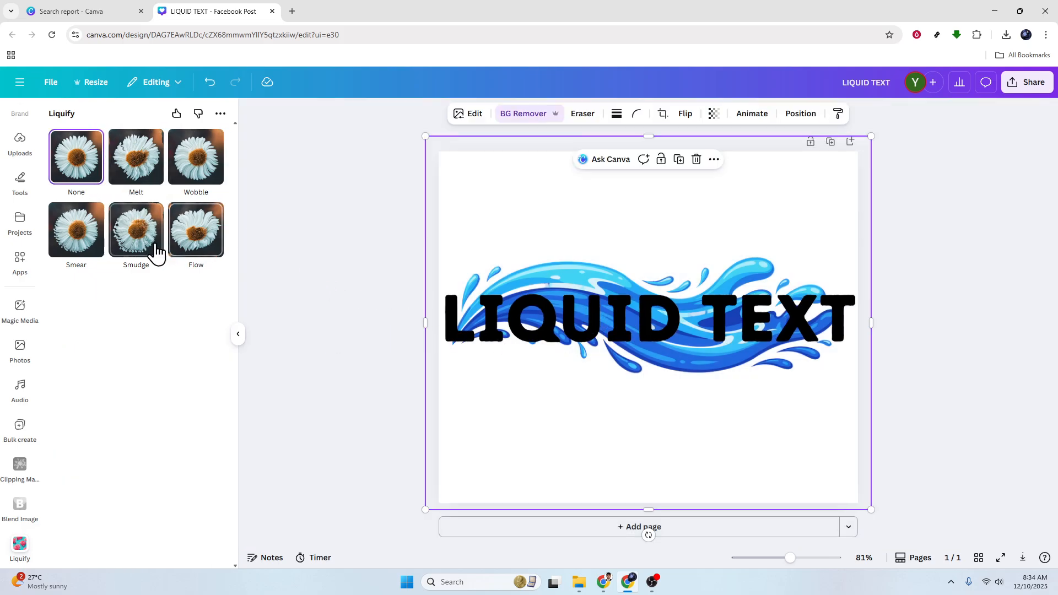
- Try the Smudge effect on the text with melt scale 0.86 and melt amount 0
left_click(140, 232)
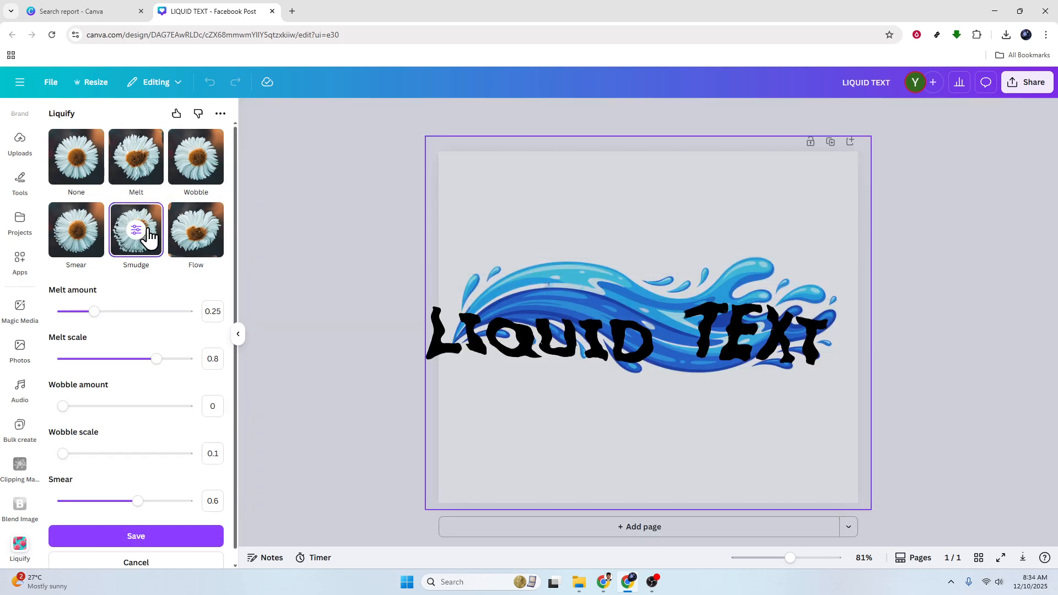
mouse_move(156, 360)
left_mouse_down()
mouse_move(70, 361)
mouse_move(165, 363)
left_mouse_up()
left_click_drag(95, 312, 25, 325)
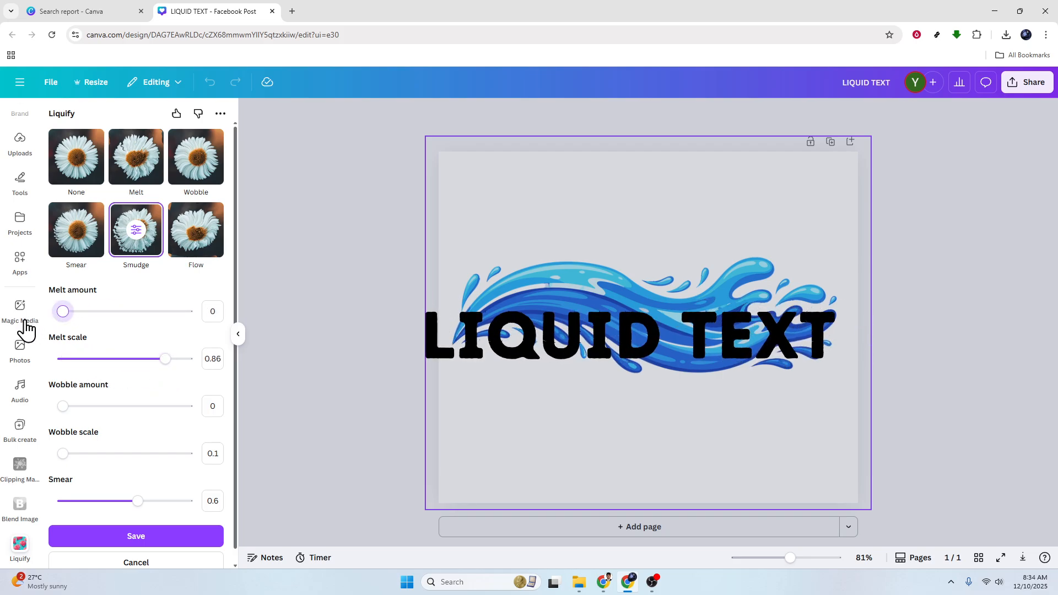
- Apply the Wobble effect to the text with wobble amount 0.24 and wobble scale 0.46, and save it
left_click(194, 165)
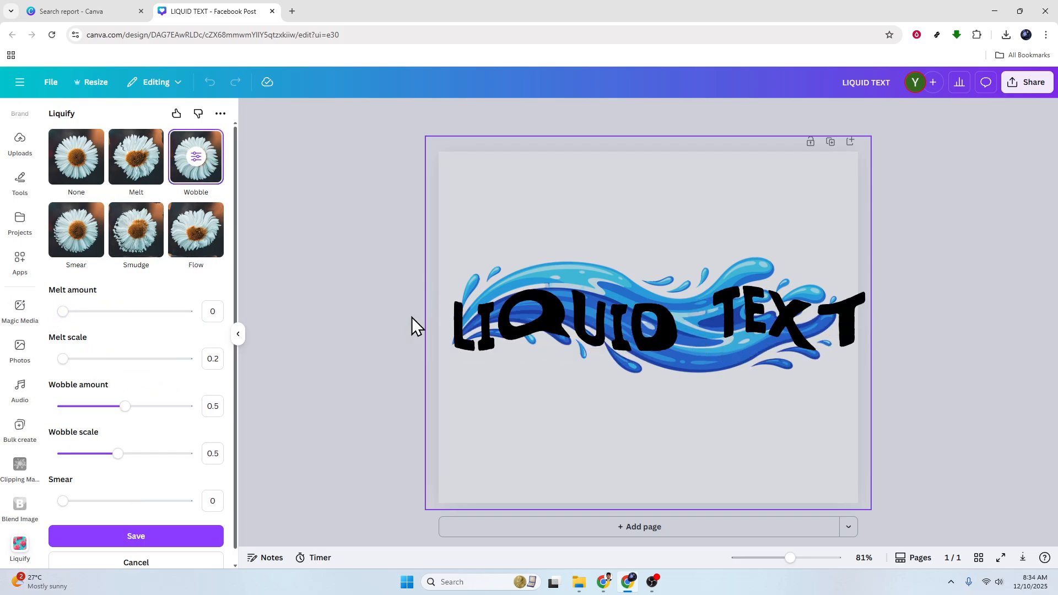
left_click_drag(121, 408, 93, 408)
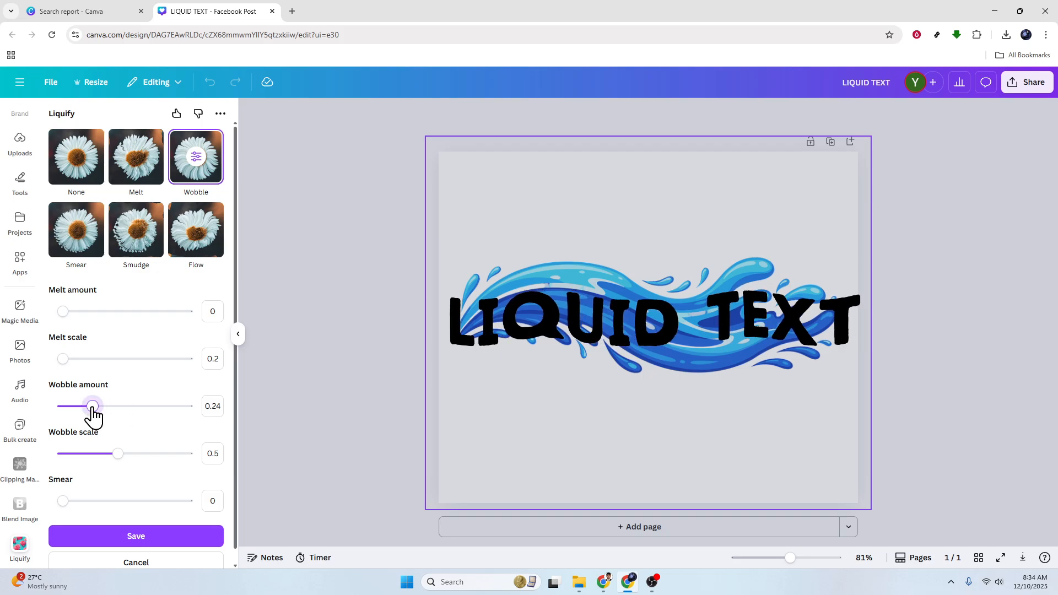
left_click_drag(95, 461, 115, 472)
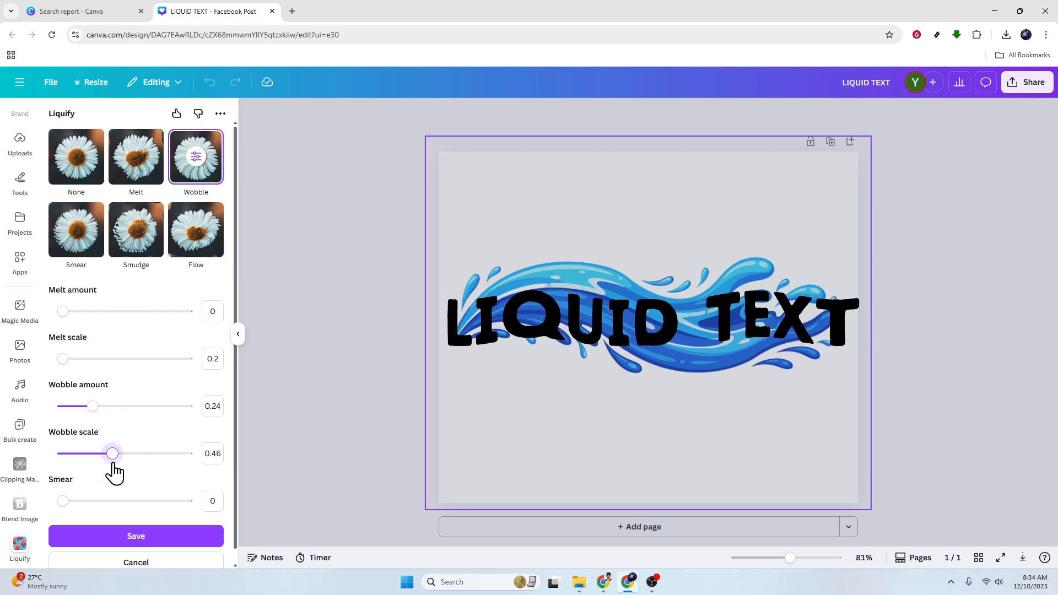
scroll(111, 499, "down", 1)
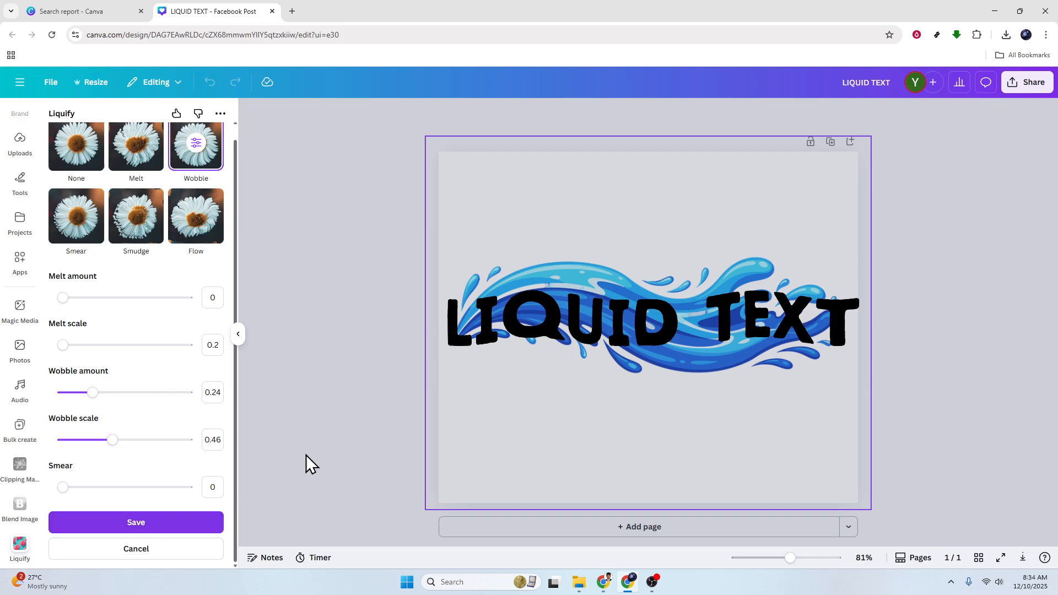
- Move the wobbled LIQUID TEXT image slightly up and to the left over the water wave
left_click(627, 337)
mouse_move(707, 357)
left_mouse_down()
mouse_move(707, 373)
mouse_move(699, 349)
left_mouse_up()
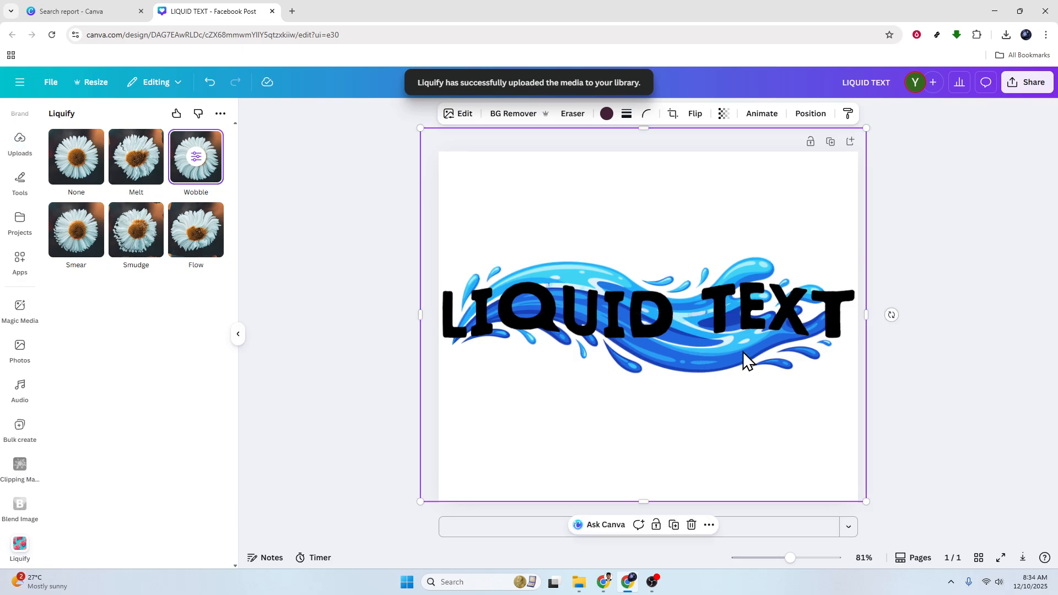
left_click(946, 337)
left_click(611, 312)
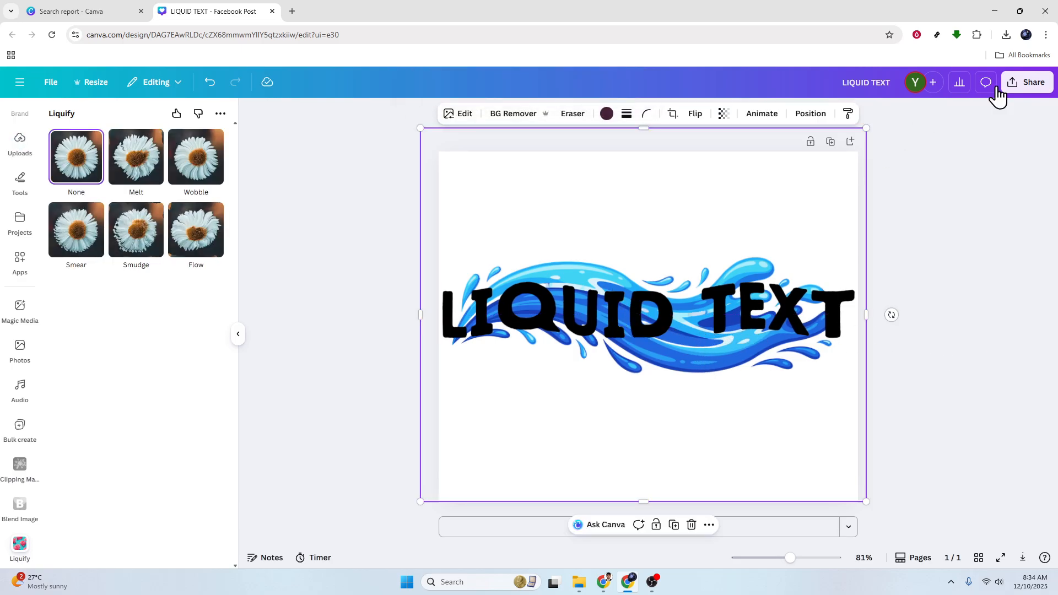
- Download the design as an MP4 video and collapse the Liquify settings to clear the workspace
left_click(1046, 87)
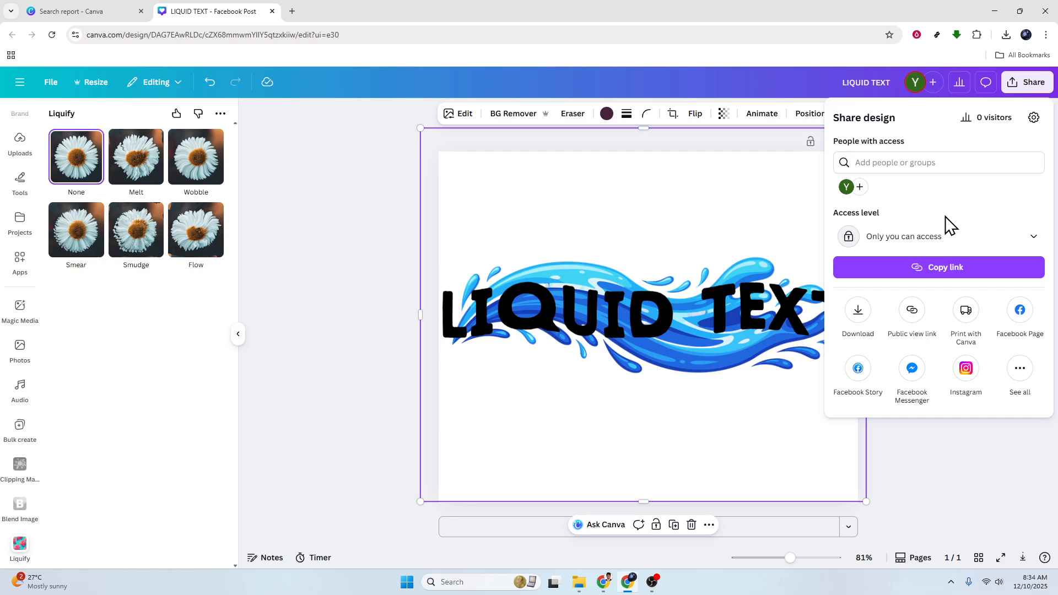
left_click(866, 315)
left_click(946, 160)
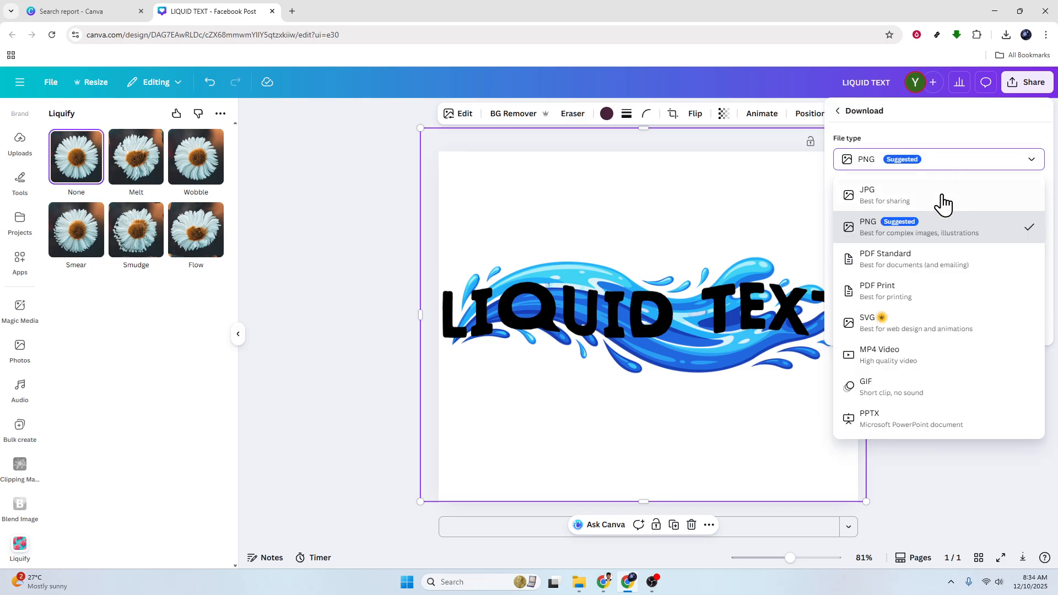
left_click(913, 361)
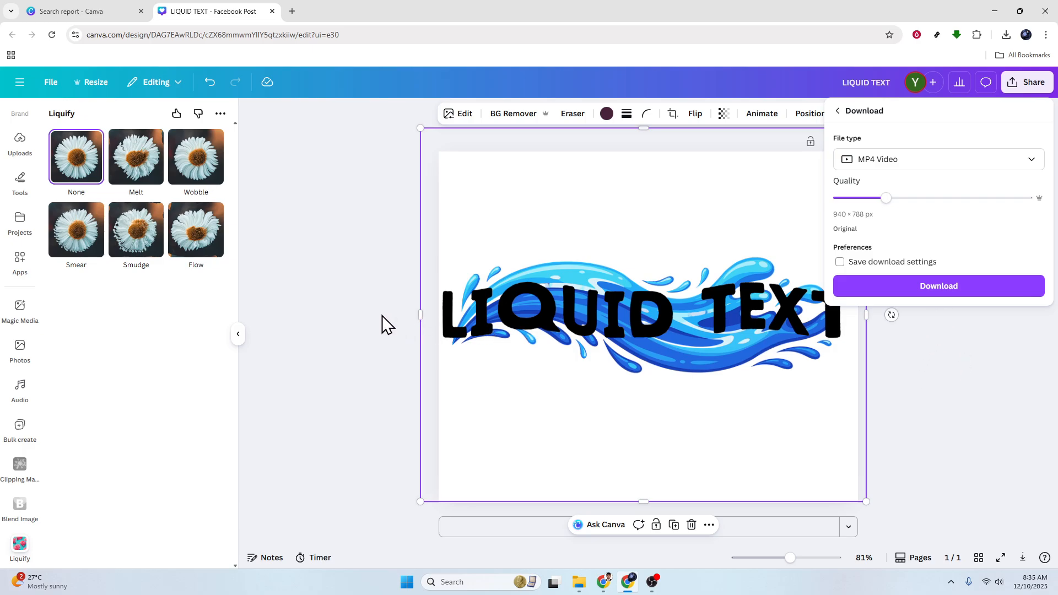
left_click(964, 292)
left_click(357, 312)
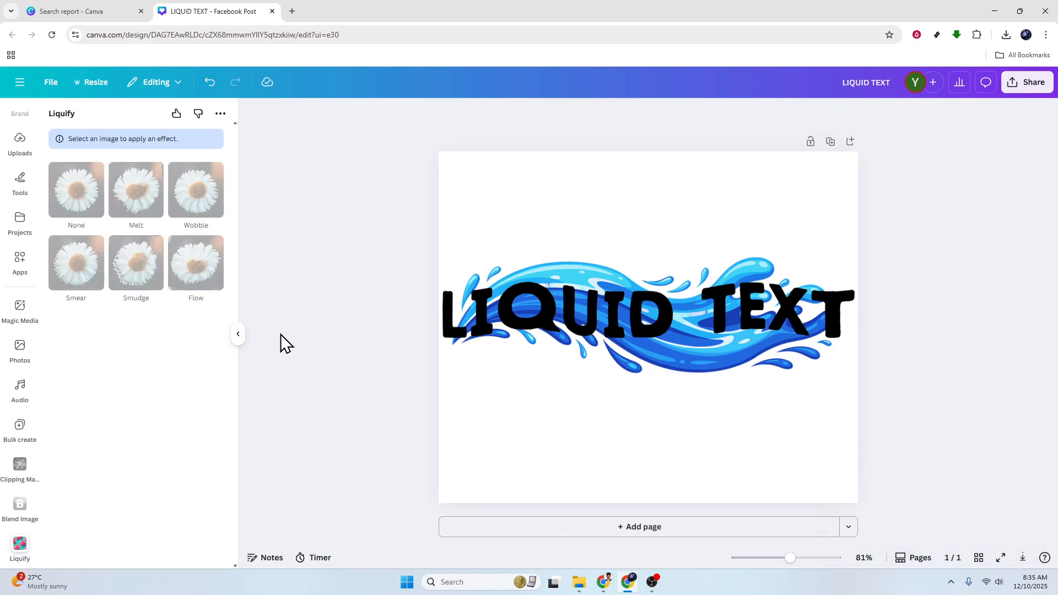
left_click(238, 334)
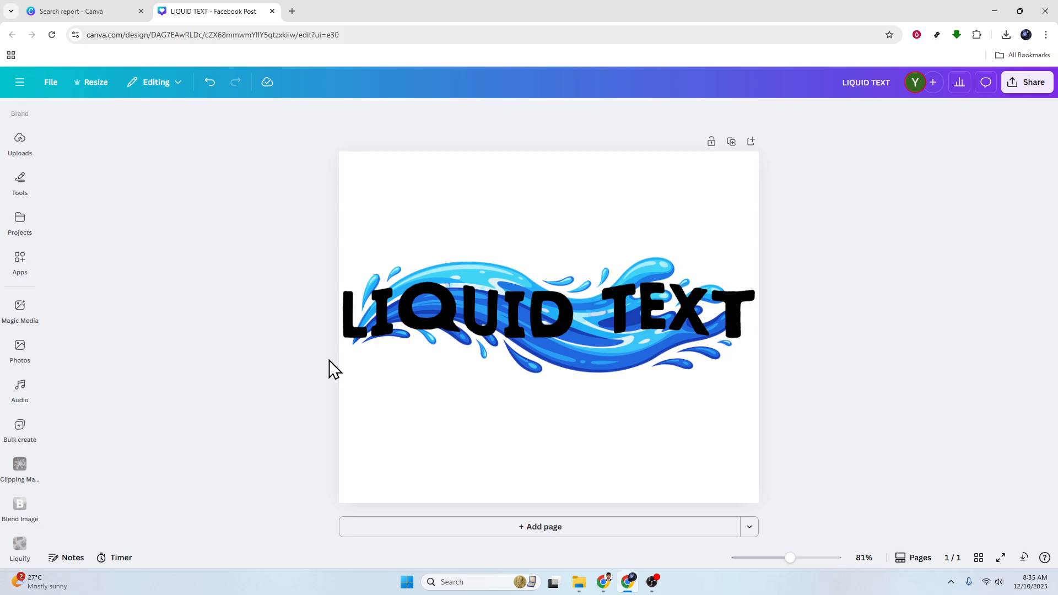
- Examine the photo animations available for the wobbled LIQUID TEXT image, from the featured ones to the add-on effects
left_click(504, 306)
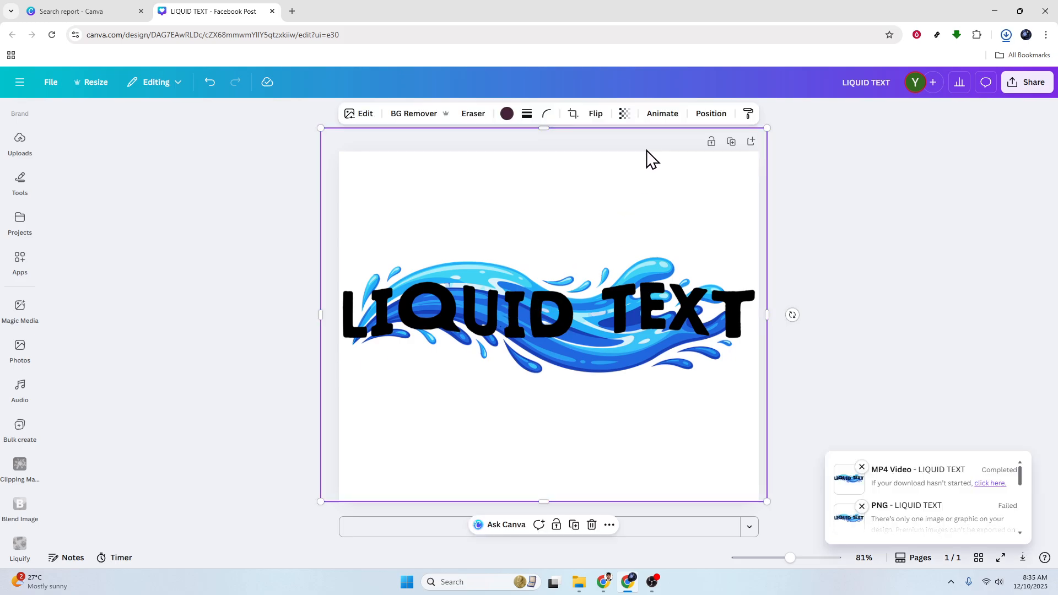
left_click(659, 116)
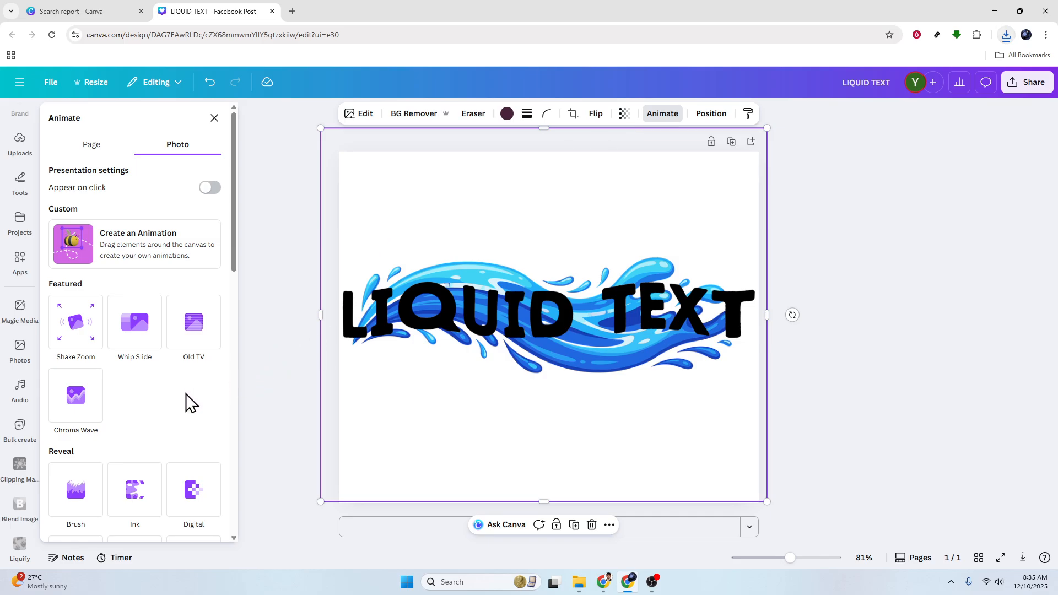
scroll(182, 402, "down", 3)
scroll(173, 401, "up", 4)
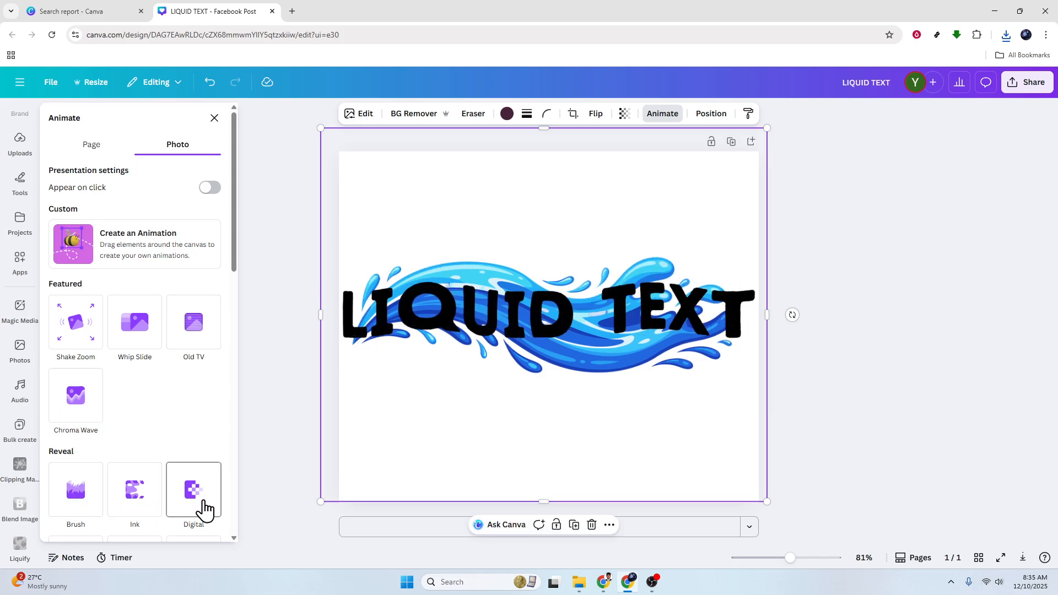
scroll(198, 504, "down", 4)
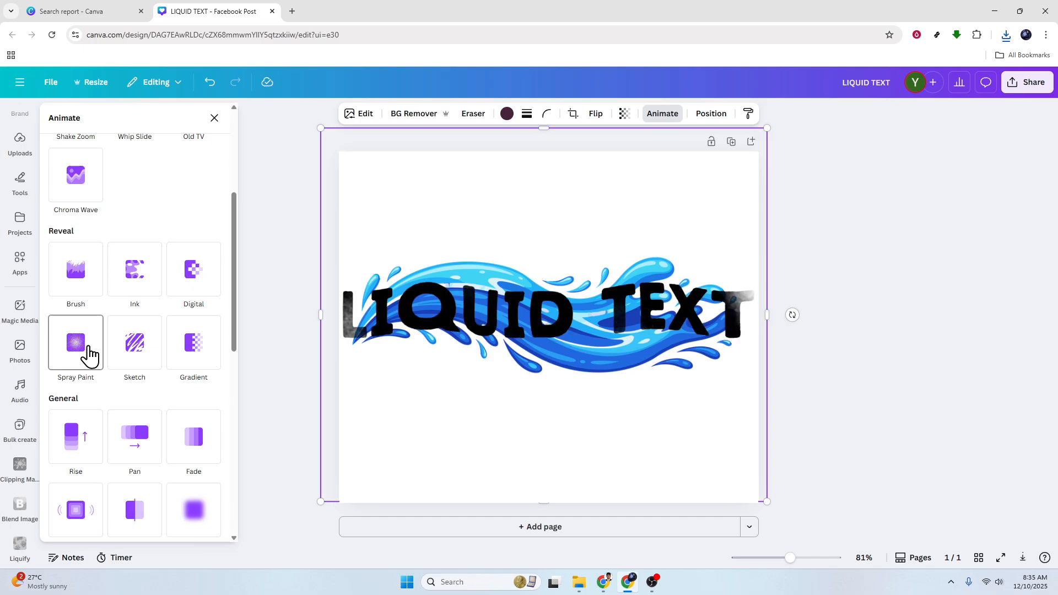
scroll(88, 363, "down", 5)
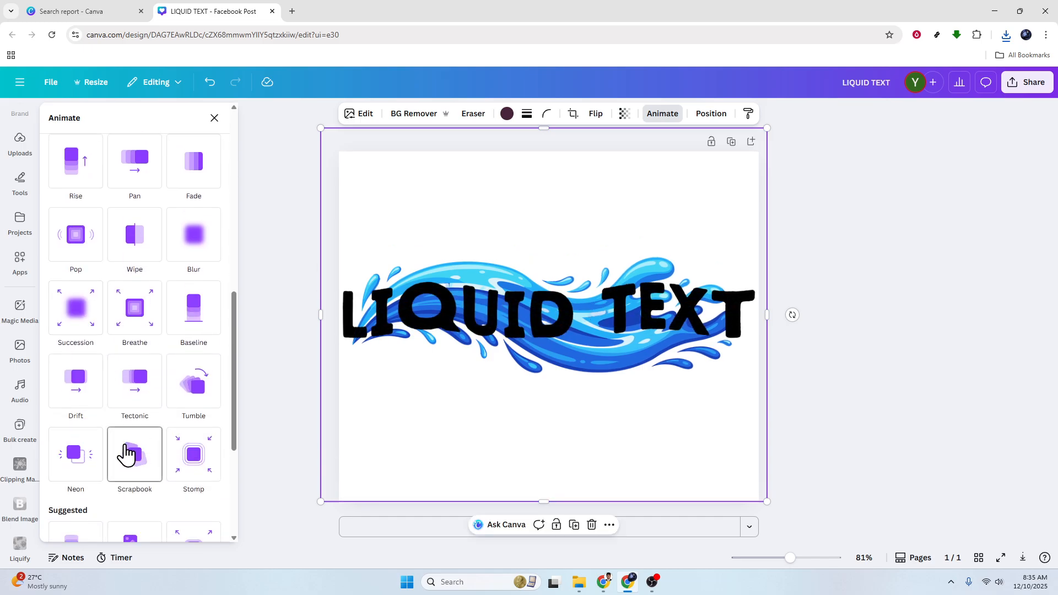
scroll(194, 440, "down", 4)
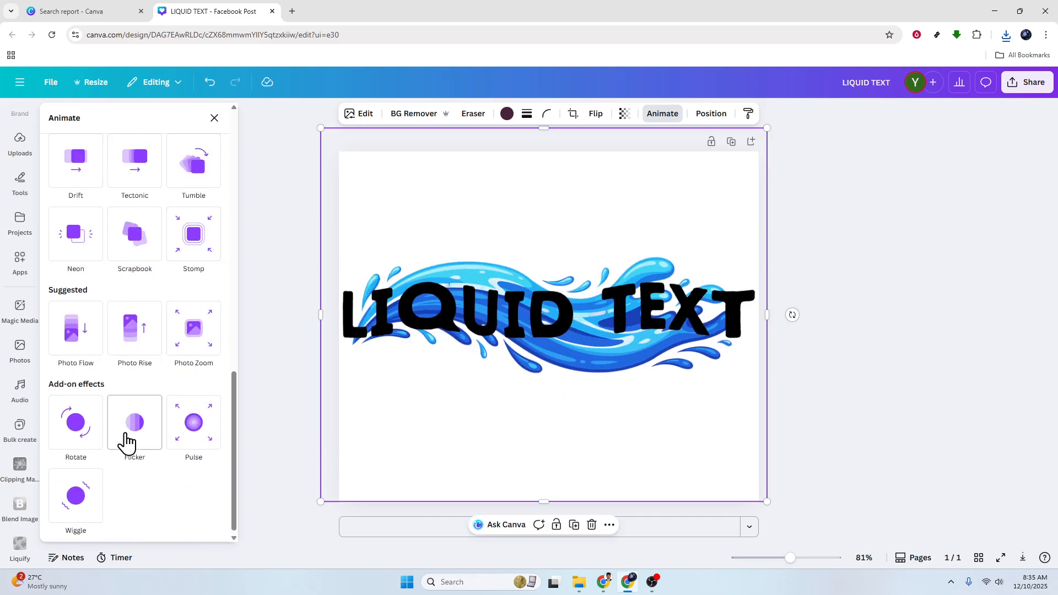